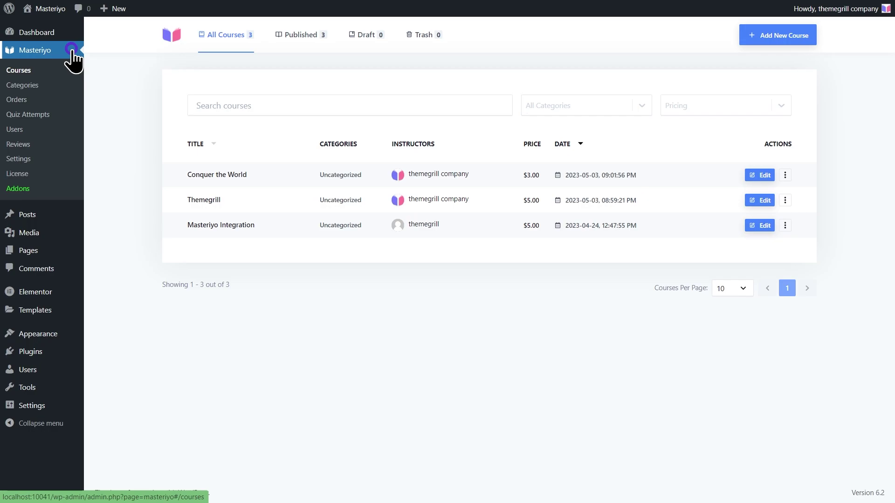
Step: Switch on the Elementor Integration toggle on the Masteriyo Addons page
{"action": "left_click", "coordinate": [28, 187]}
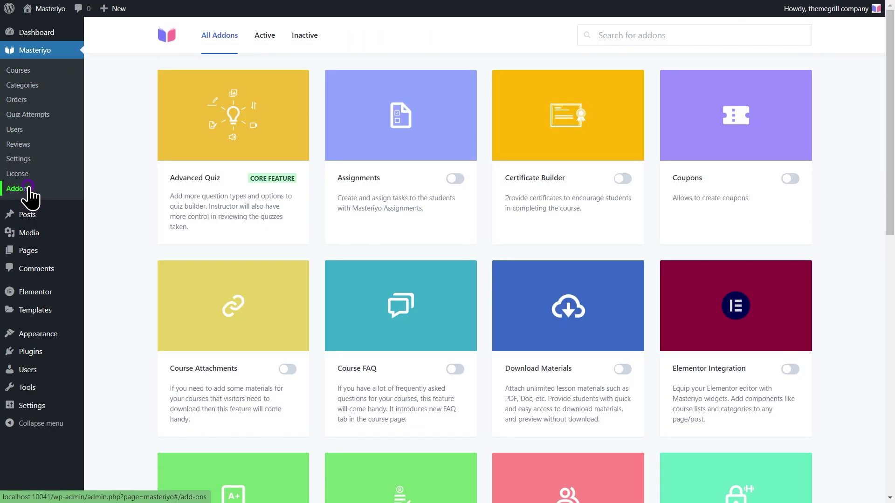
{"action": "scroll", "coordinate": [559, 187], "scroll_direction": "down", "scroll_amount": 1}
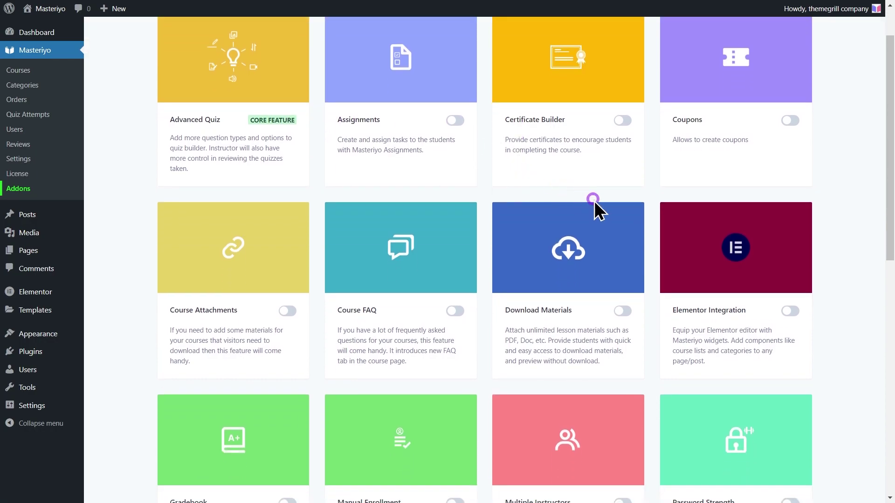
{"action": "scroll", "coordinate": [606, 209], "scroll_direction": "down", "scroll_amount": 1}
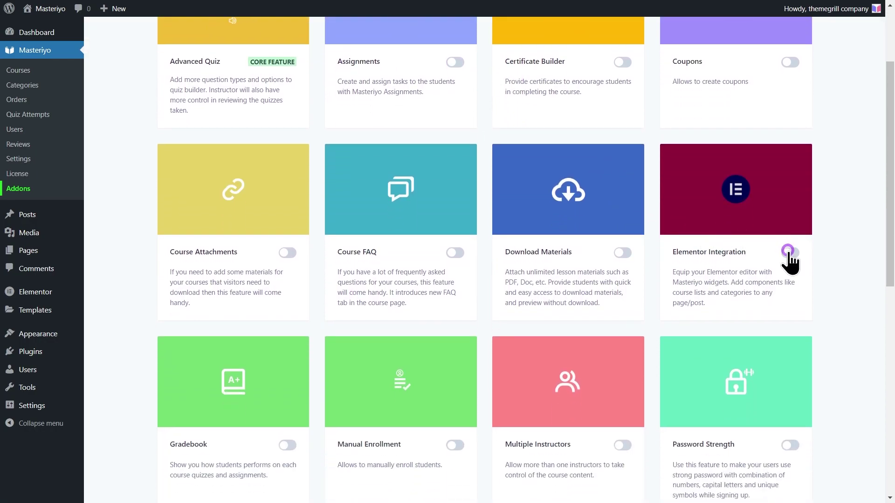
{"action": "left_click", "coordinate": [788, 251]}
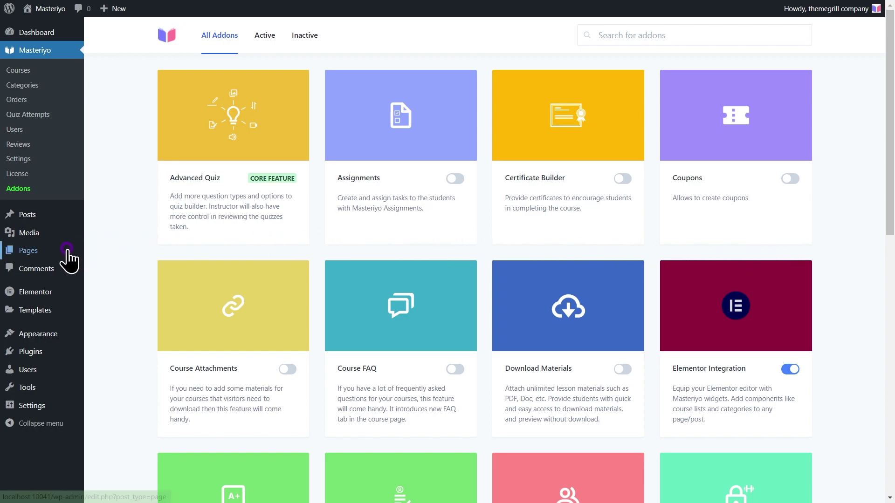
Step: Add a new page and give it the title 'Course'
{"action": "mouse_move", "coordinate": [69, 256]}
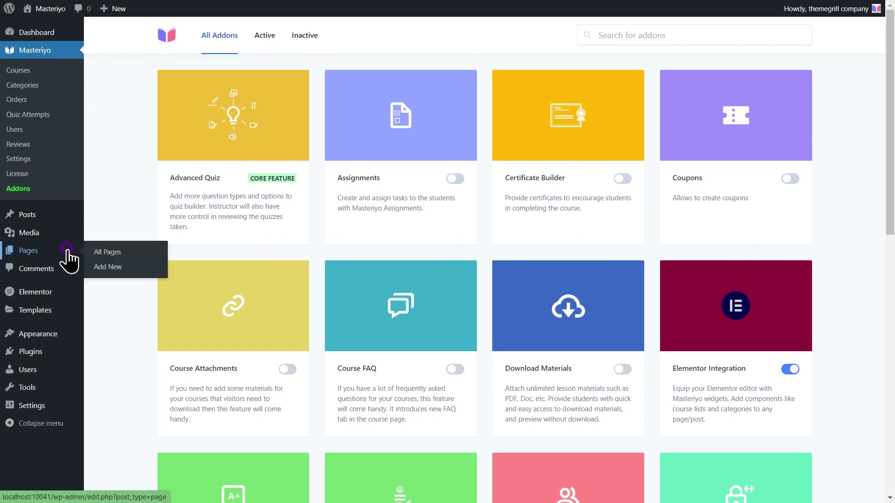
{"action": "left_click", "coordinate": [97, 267]}
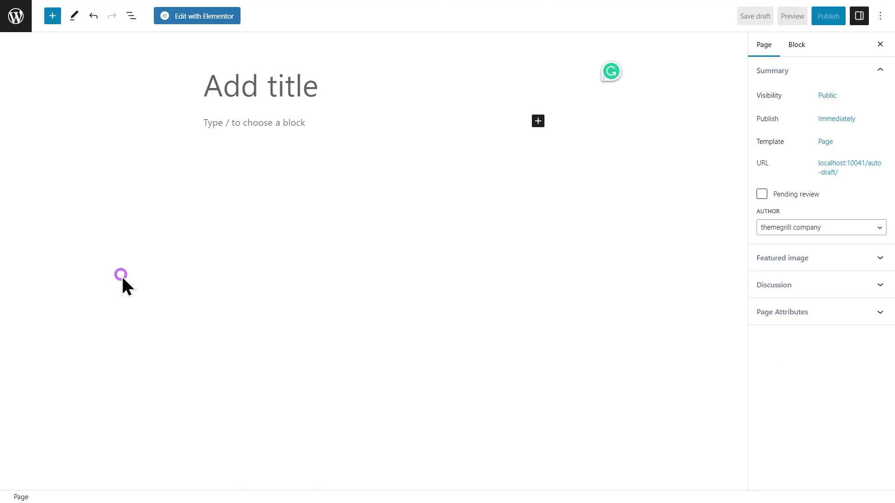
{"action": "type", "text": "Course"}
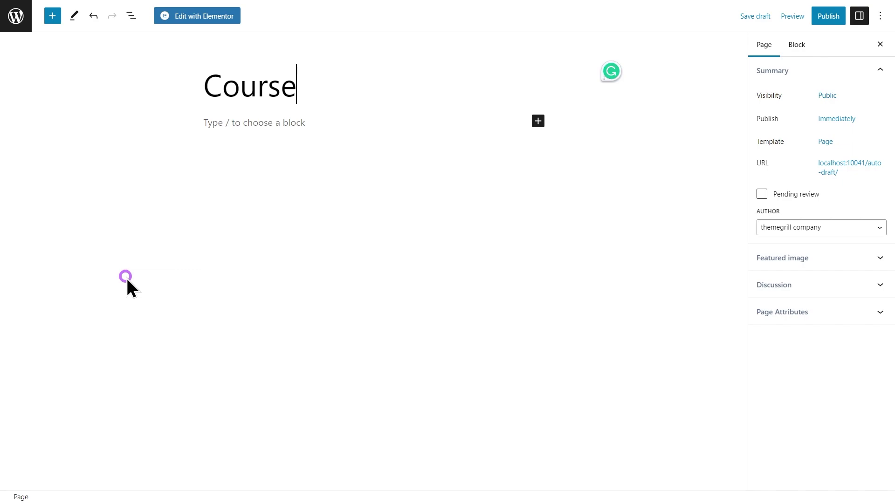
Step: Open the page in Elementor and drop the Masteriyo LMS Course List widget into it
{"action": "left_click", "coordinate": [202, 17]}
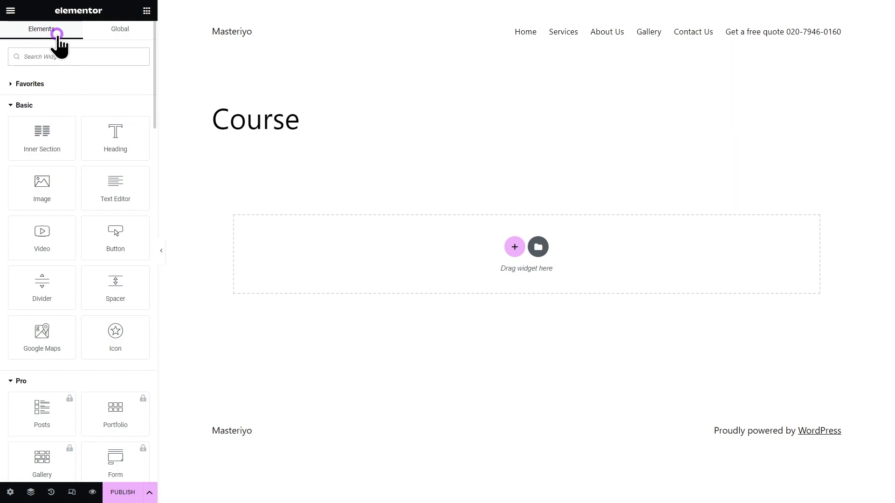
{"action": "scroll", "coordinate": [115, 290], "scroll_direction": "down", "scroll_amount": 15}
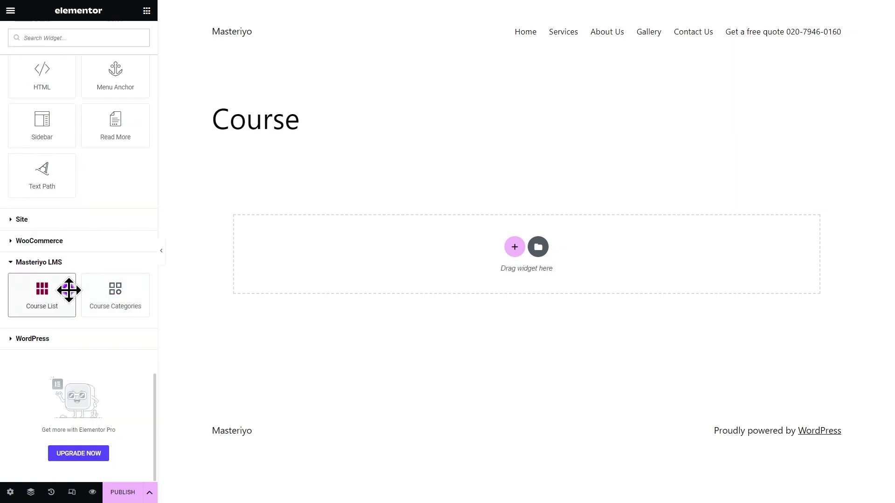
{"action": "left_click_drag", "start_coordinate": [70, 289], "coordinate": [511, 247]}
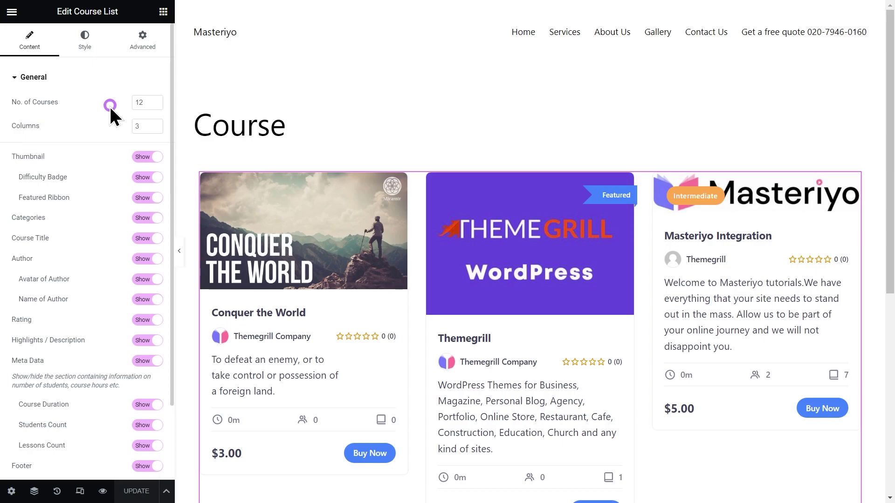
Step: Lower the Course List's No. of Courses from 12 to 3
{"action": "left_click", "coordinate": [151, 105]}
{"action": "left_click", "coordinate": [155, 105]}
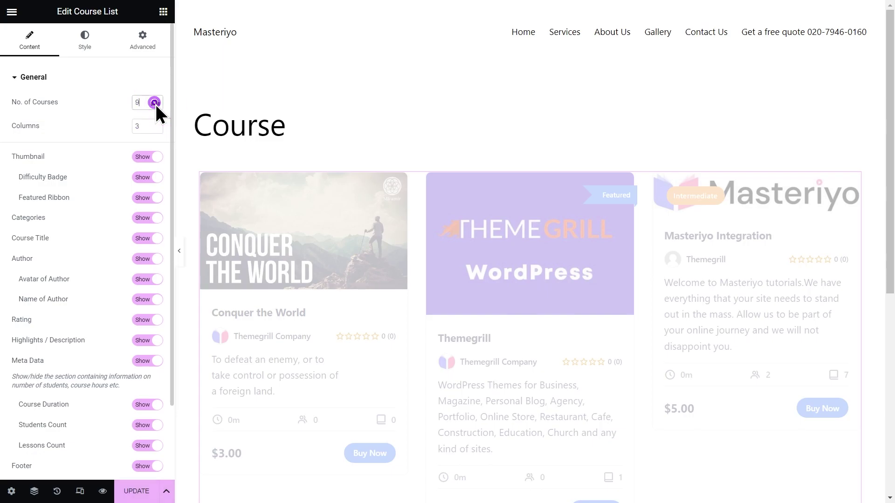
{"action": "left_click", "coordinate": [156, 105]}
{"action": "left_click", "coordinate": [155, 105]}
{"action": "left_click", "coordinate": [155, 104]}
{"action": "left_click", "coordinate": [156, 105]}
{"action": "left_click", "coordinate": [155, 105]}
{"action": "left_click", "coordinate": [156, 104]}
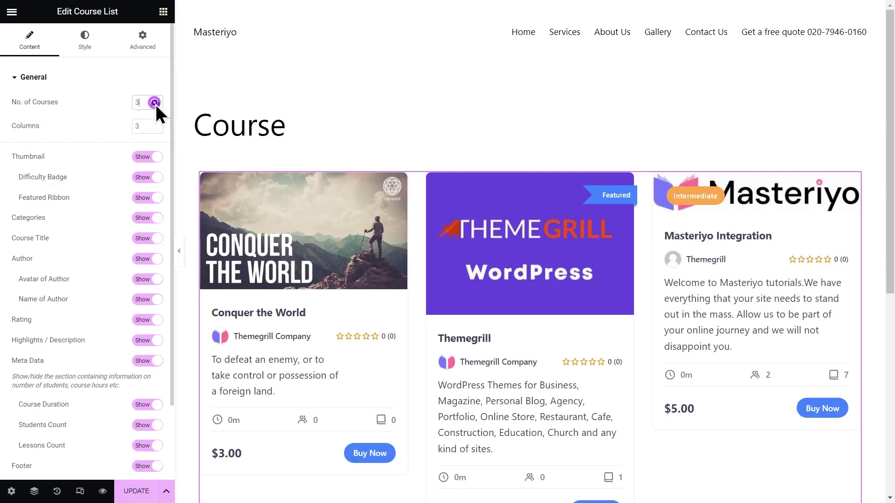
{"action": "left_click", "coordinate": [156, 104]}
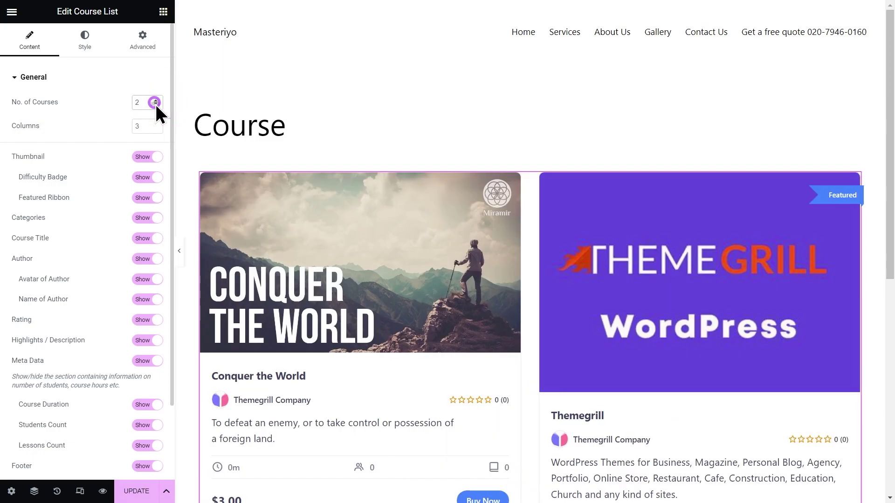
{"action": "left_click", "coordinate": [155, 104]}
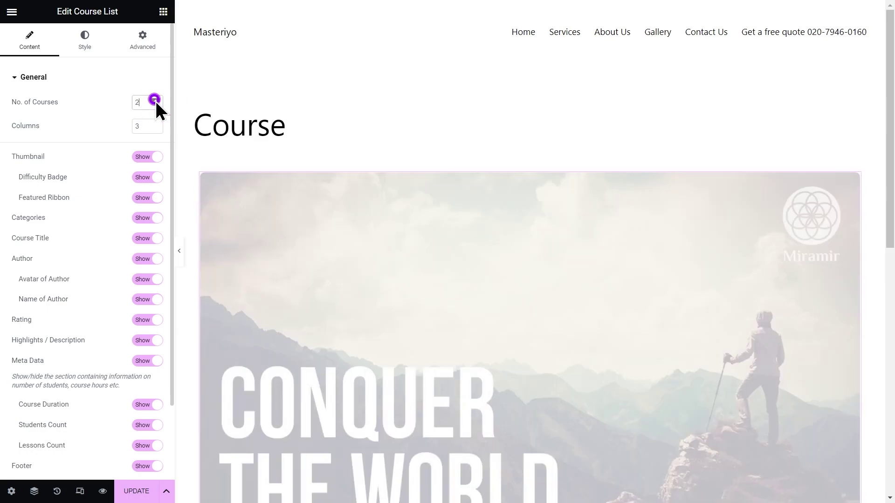
{"action": "left_click", "coordinate": [156, 102]}
{"action": "left_click", "coordinate": [155, 102]}
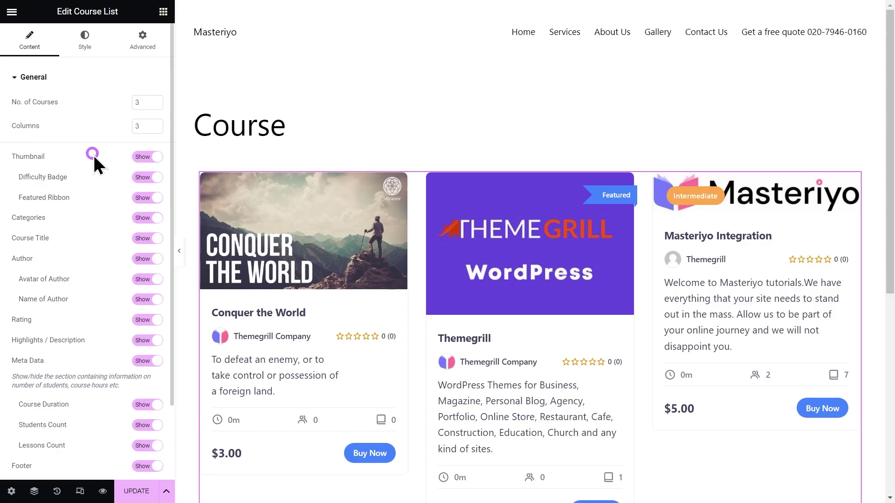
{"action": "left_click", "coordinate": [139, 157]}
{"action": "left_click", "coordinate": [144, 157]}
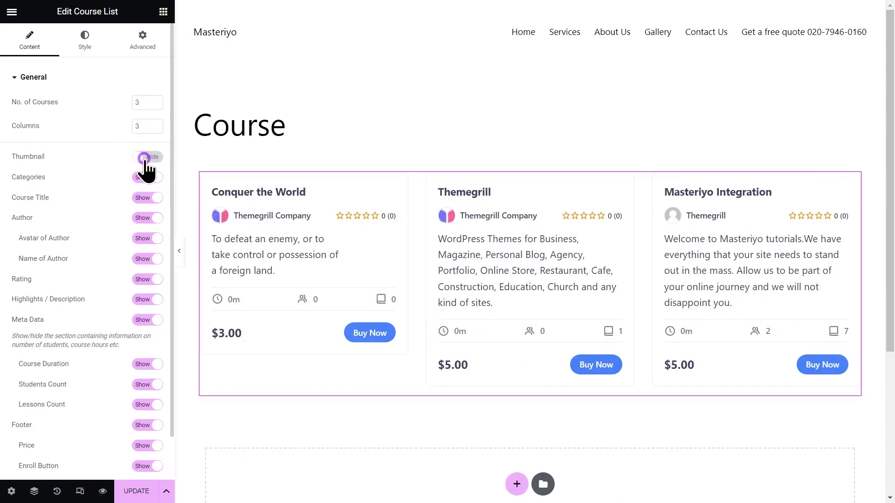
{"action": "left_click", "coordinate": [144, 157]}
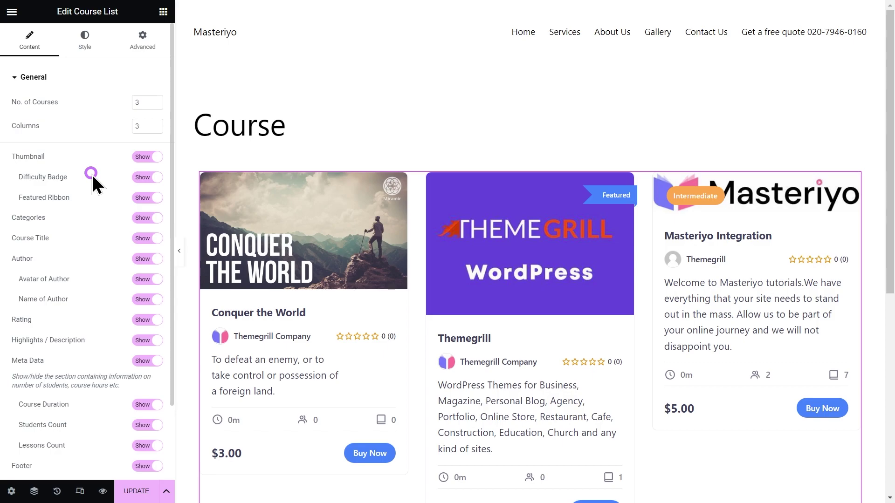
{"action": "left_click", "coordinate": [149, 177]}
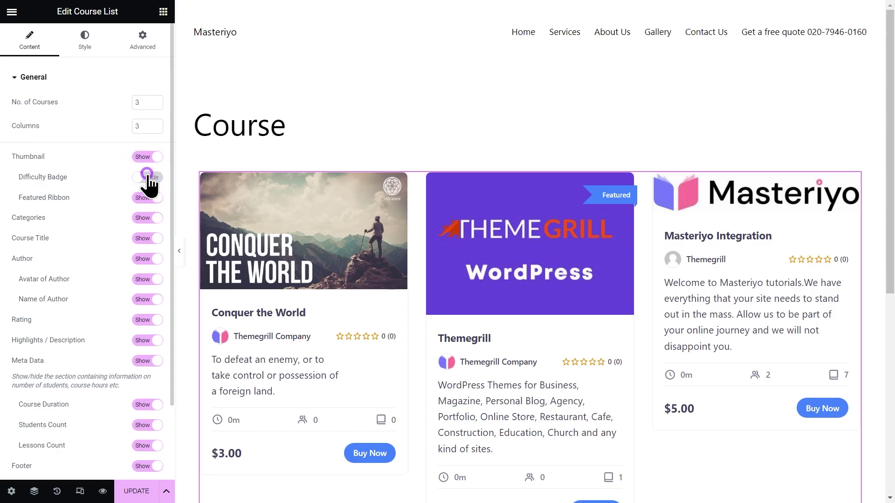
{"action": "left_click", "coordinate": [148, 178]}
{"action": "left_click", "coordinate": [148, 178]}
{"action": "left_click", "coordinate": [148, 178]}
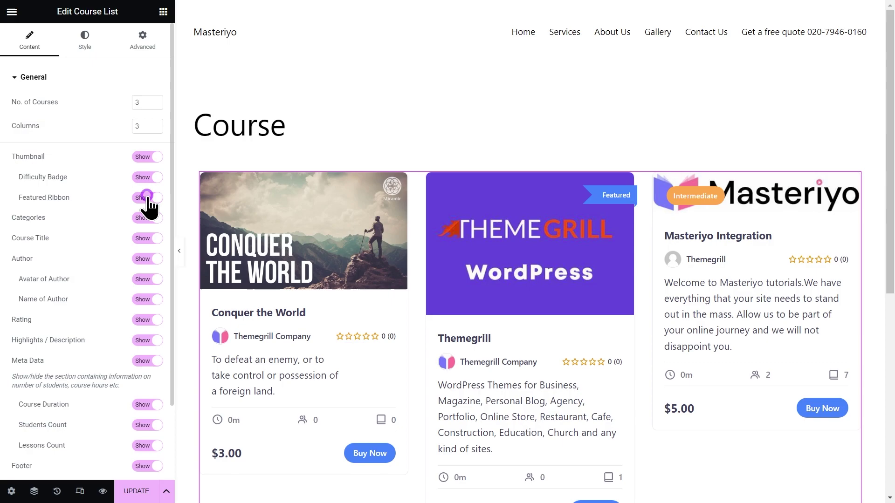
{"action": "left_click", "coordinate": [148, 198]}
{"action": "left_click", "coordinate": [148, 198]}
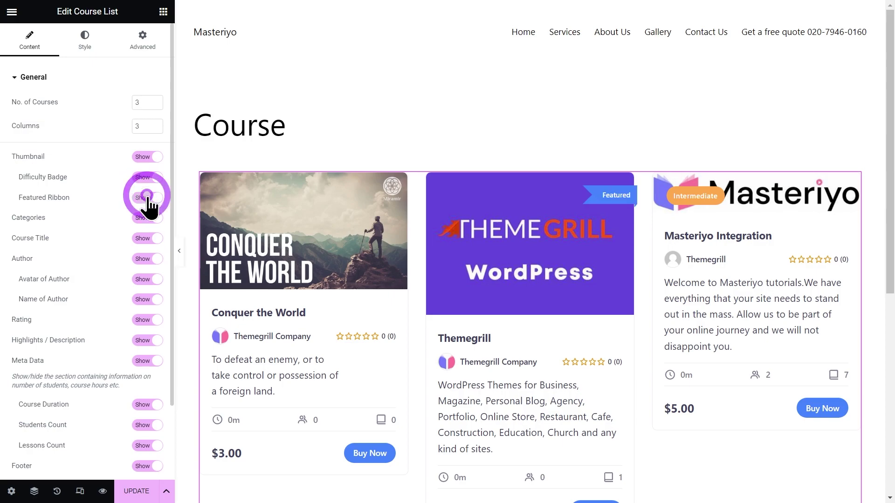
{"action": "left_click", "coordinate": [147, 198]}
{"action": "left_click", "coordinate": [148, 199]}
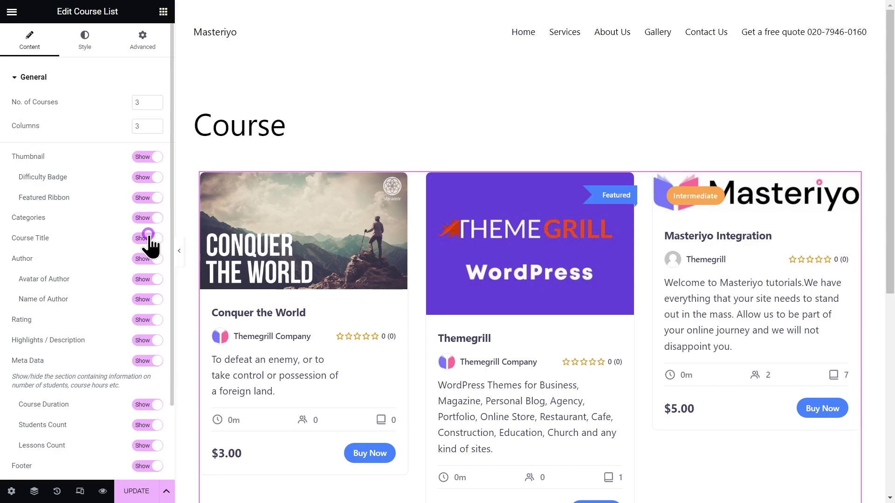
Step: Toggle the course titles and author rows off and back on
{"action": "left_click", "coordinate": [149, 238]}
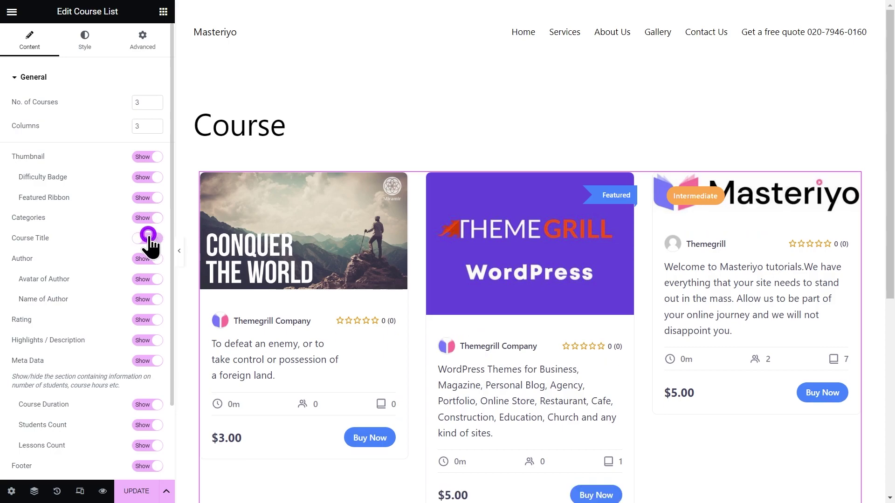
{"action": "left_click", "coordinate": [149, 239]}
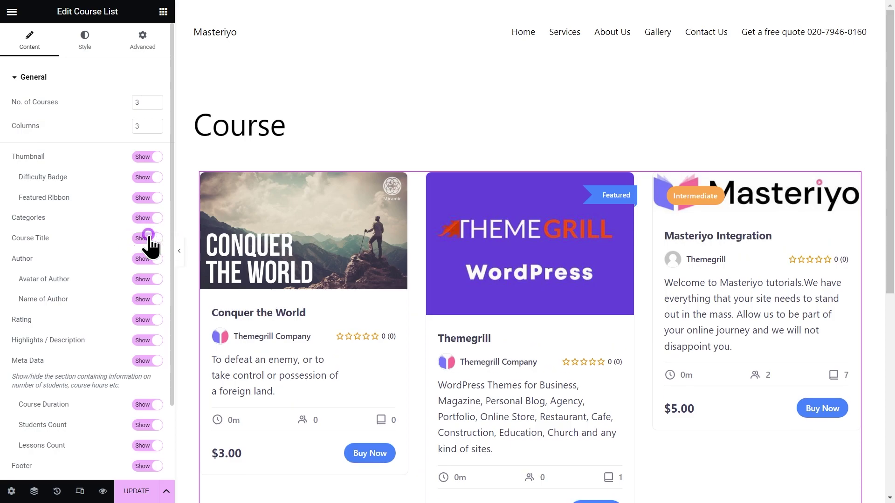
{"action": "left_click", "coordinate": [149, 239]}
{"action": "left_click", "coordinate": [149, 239]}
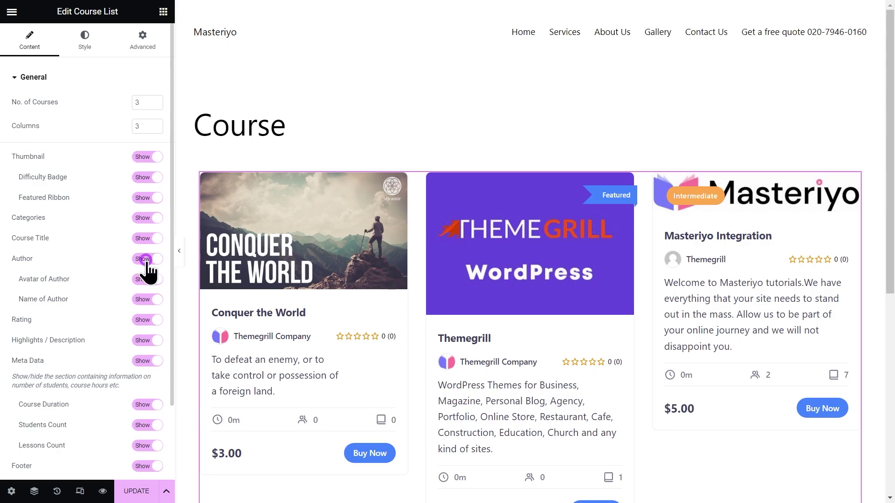
{"action": "left_click", "coordinate": [146, 259]}
{"action": "left_click", "coordinate": [145, 259]}
{"action": "left_click", "coordinate": [146, 259]}
{"action": "left_click", "coordinate": [146, 259]}
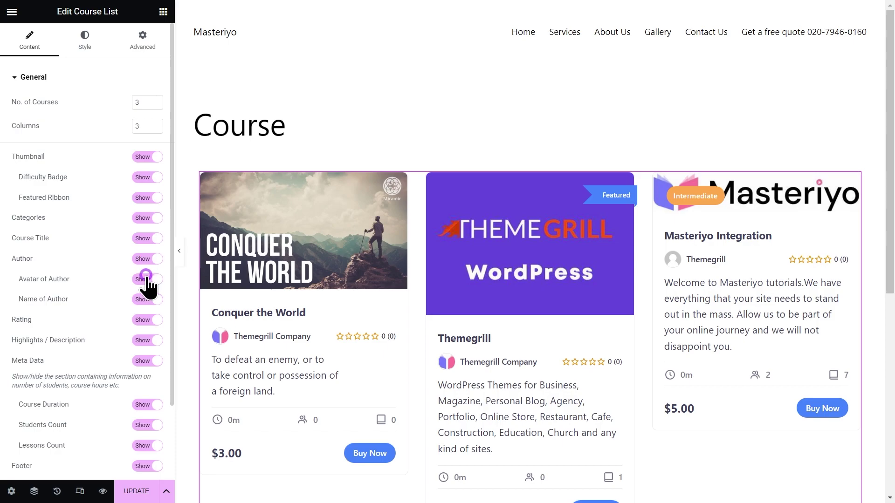
Step: Toggle author avatars, author names, star ratings and descriptions off and back on
{"action": "left_click", "coordinate": [147, 279]}
{"action": "left_click", "coordinate": [147, 280]}
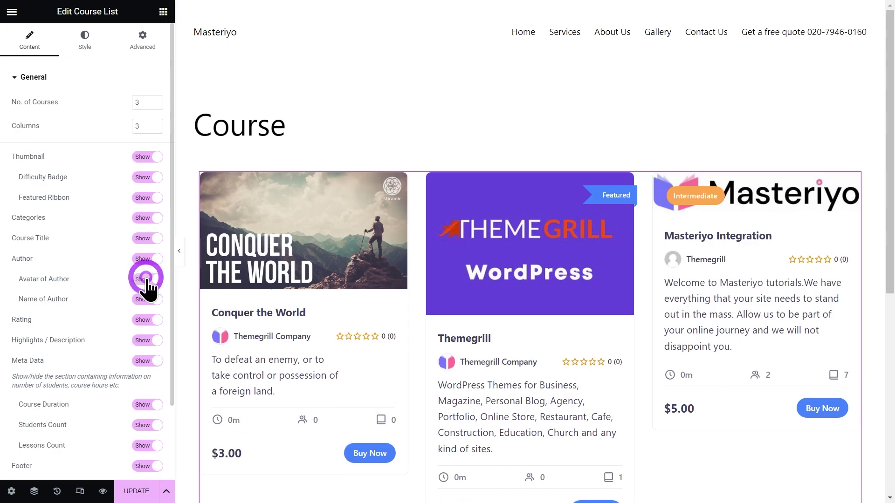
{"action": "left_click", "coordinate": [147, 299]}
{"action": "left_click", "coordinate": [147, 299]}
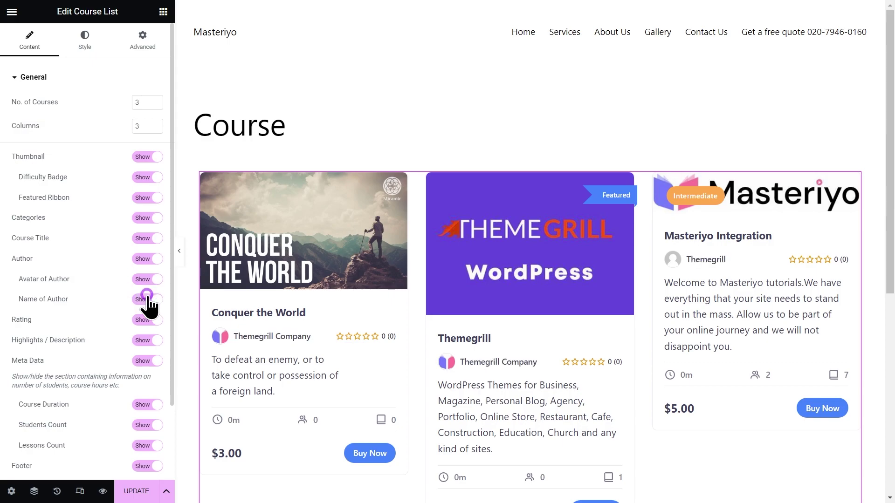
{"action": "left_click", "coordinate": [147, 299]}
{"action": "left_click", "coordinate": [146, 298]}
{"action": "left_click", "coordinate": [148, 320]}
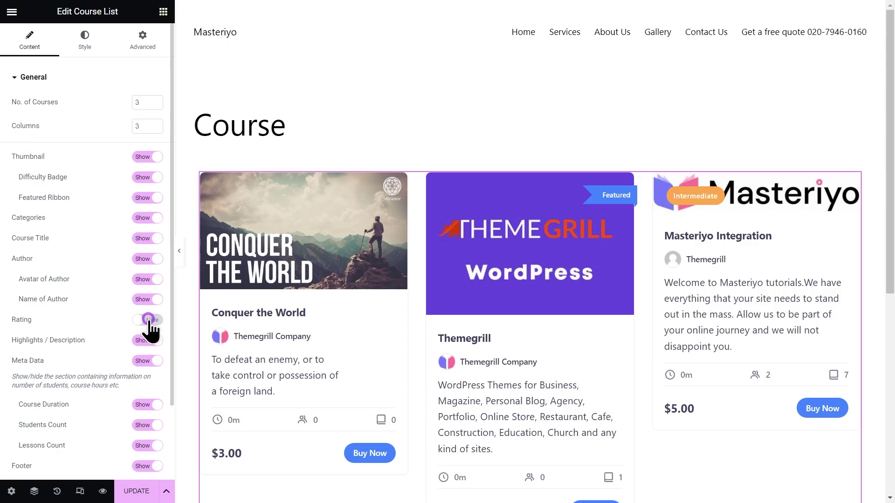
{"action": "left_click", "coordinate": [149, 319]}
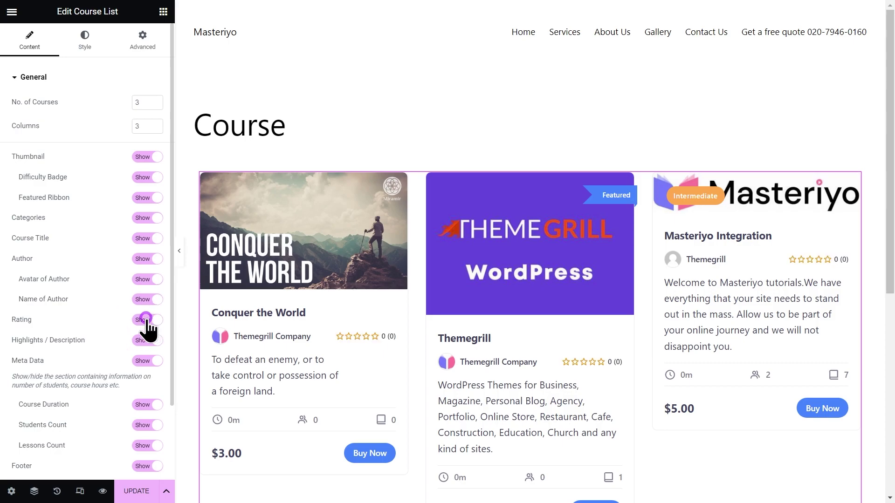
{"action": "left_click", "coordinate": [147, 340]}
{"action": "left_click", "coordinate": [147, 340]}
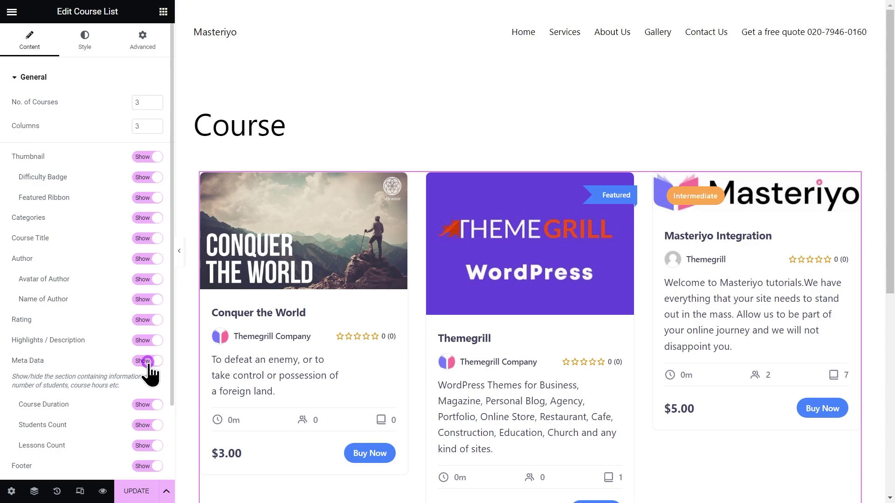
Step: Toggle Meta Data, Course Duration, Students Count and Lessons Count off and back on
{"action": "left_click", "coordinate": [147, 361]}
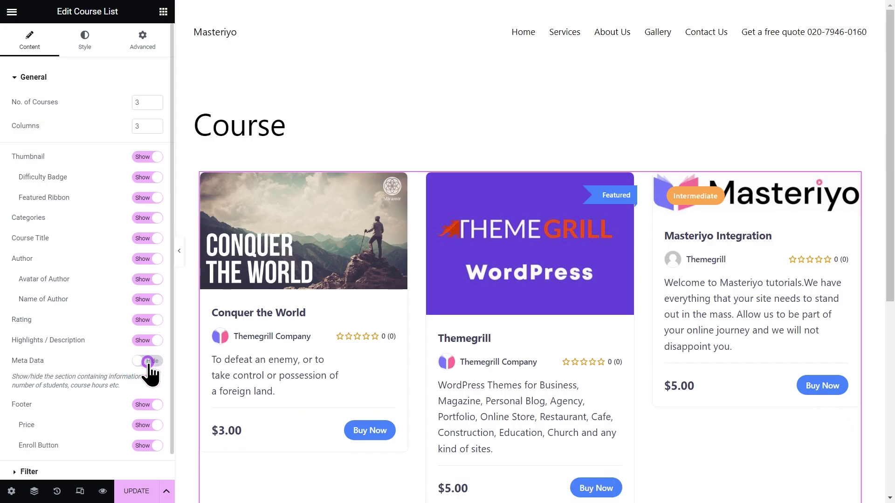
{"action": "left_click", "coordinate": [147, 361]}
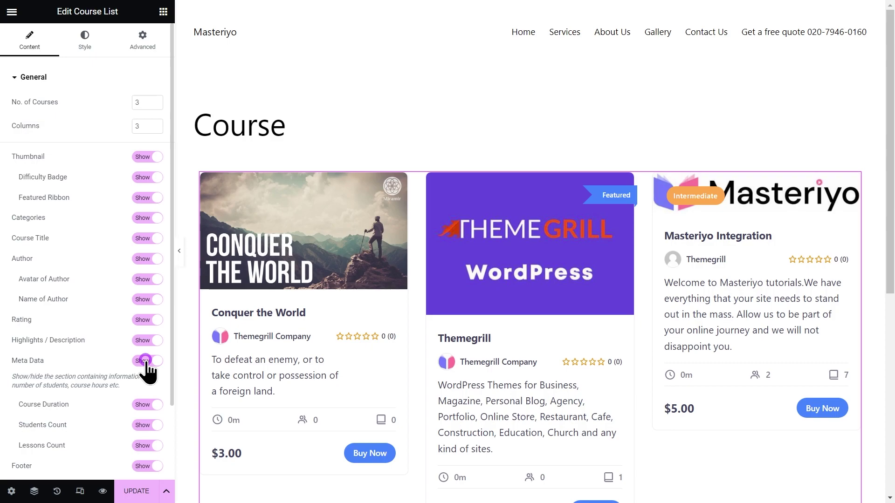
{"action": "left_click", "coordinate": [147, 405]}
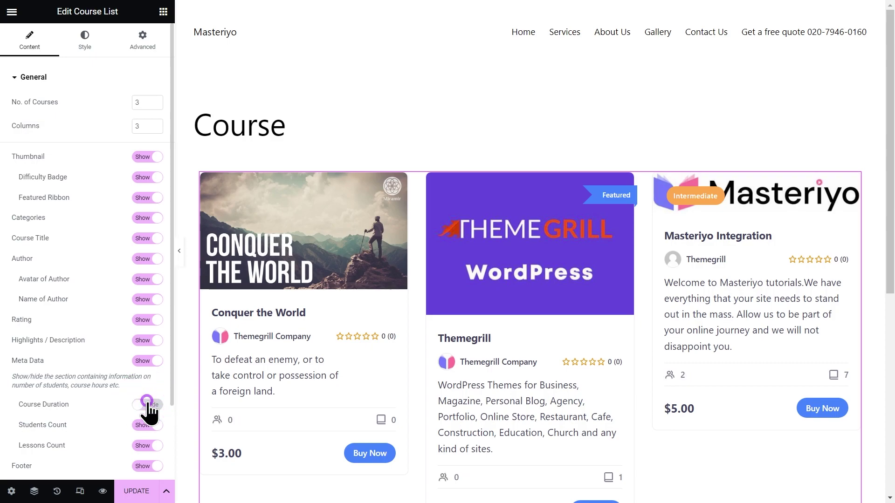
{"action": "left_click", "coordinate": [147, 404]}
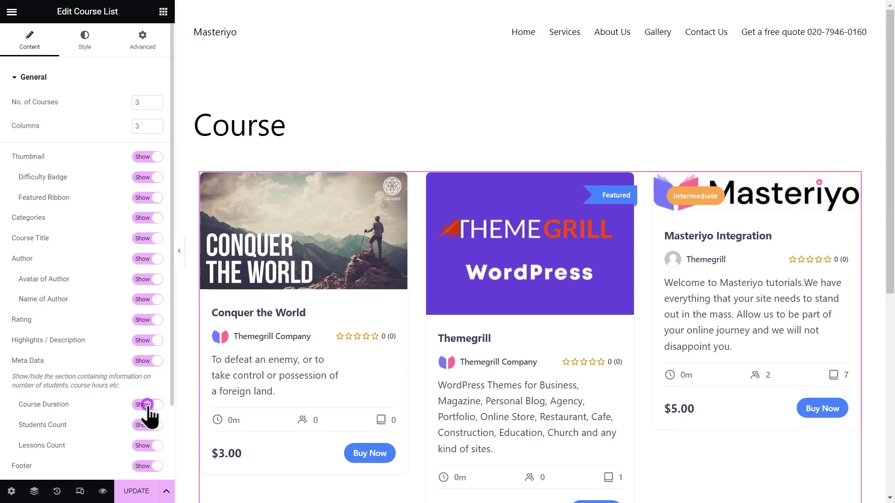
{"action": "left_click", "coordinate": [147, 422]}
{"action": "left_click", "coordinate": [147, 423]}
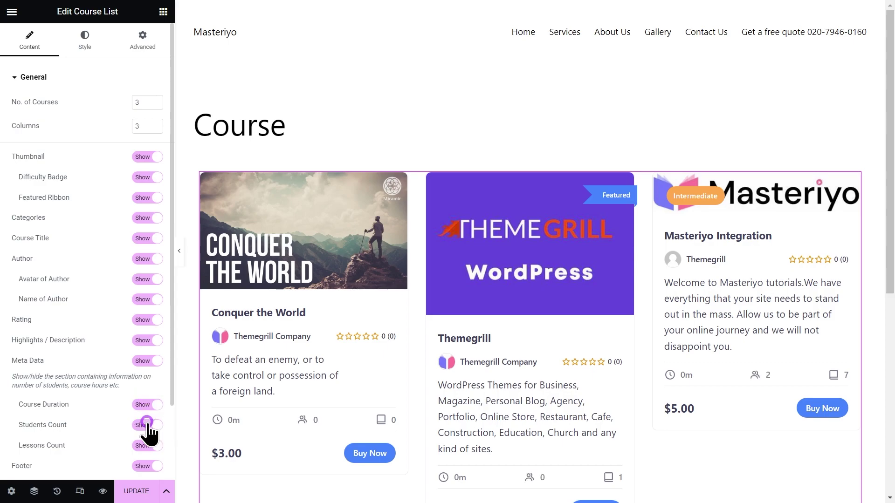
{"action": "left_click", "coordinate": [149, 446]}
{"action": "left_click", "coordinate": [149, 446]}
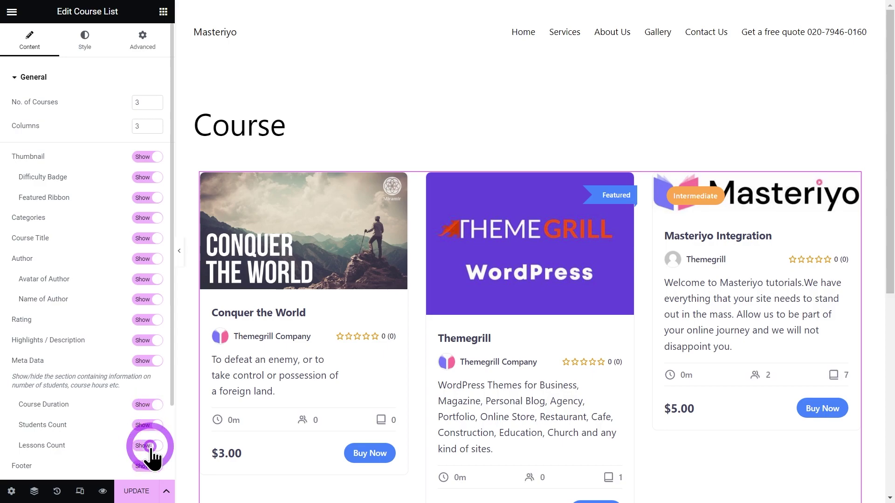
Step: Toggle the card Footer, Price and Enroll (Buy Now) button off and back on
{"action": "scroll", "coordinate": [149, 447], "scroll_direction": "down", "scroll_amount": 3}
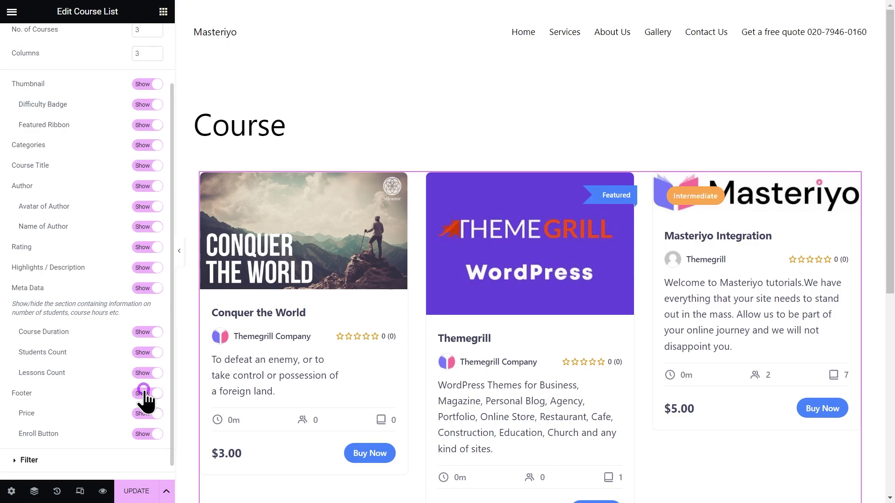
{"action": "left_click", "coordinate": [145, 396]}
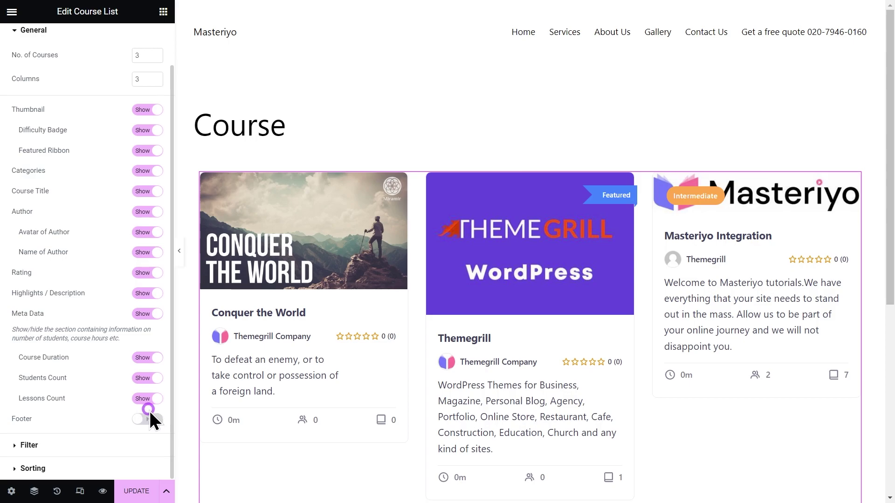
{"action": "left_click", "coordinate": [138, 420]}
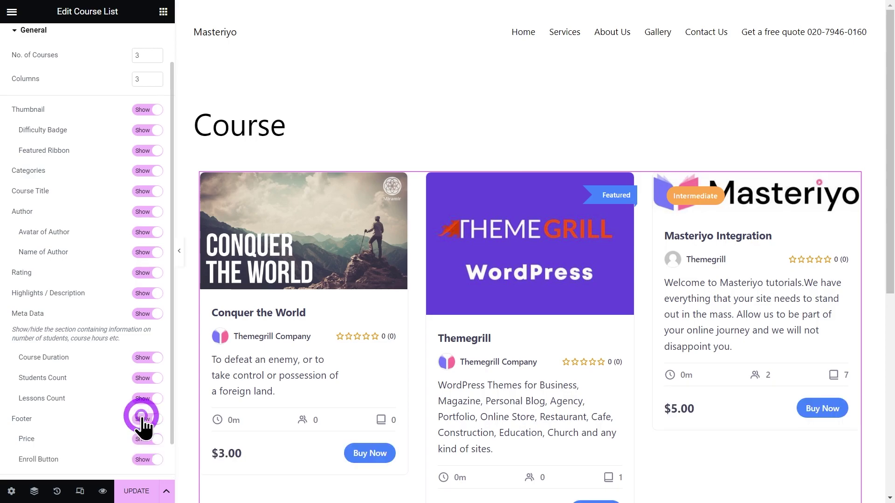
{"action": "scroll", "coordinate": [118, 408], "scroll_direction": "down", "scroll_amount": 1}
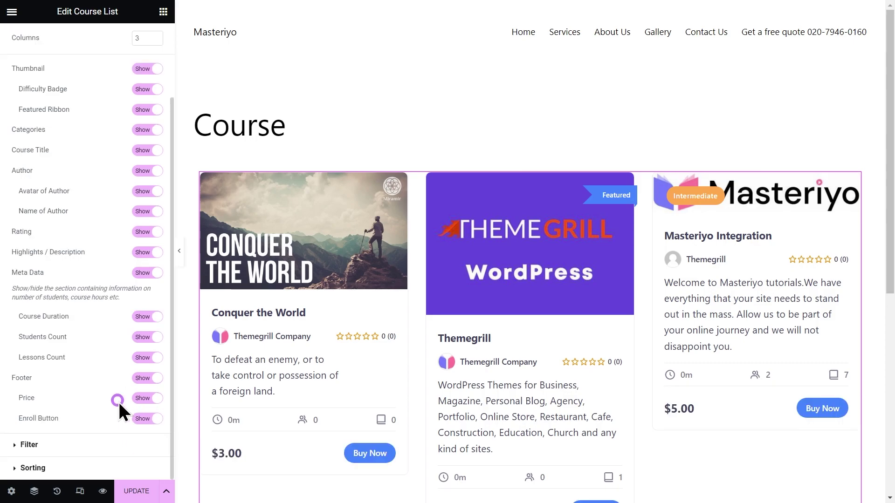
{"action": "left_click", "coordinate": [144, 395]}
{"action": "left_click", "coordinate": [145, 396]}
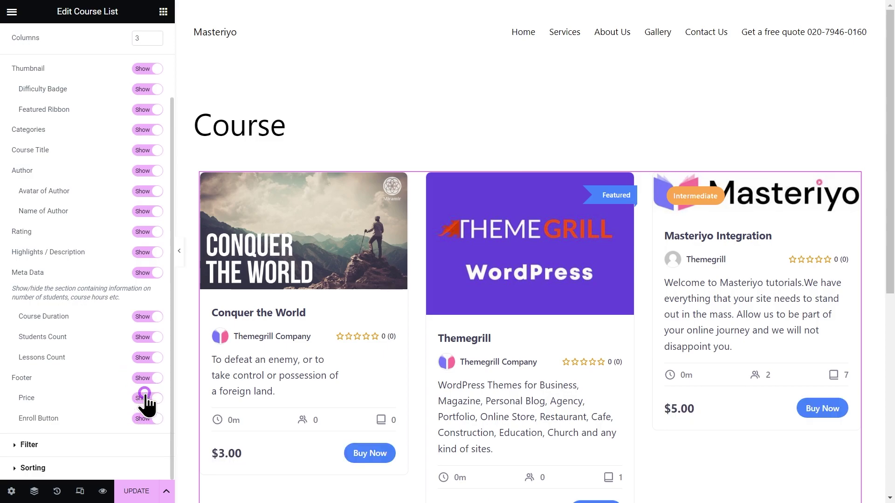
{"action": "left_click", "coordinate": [146, 417]}
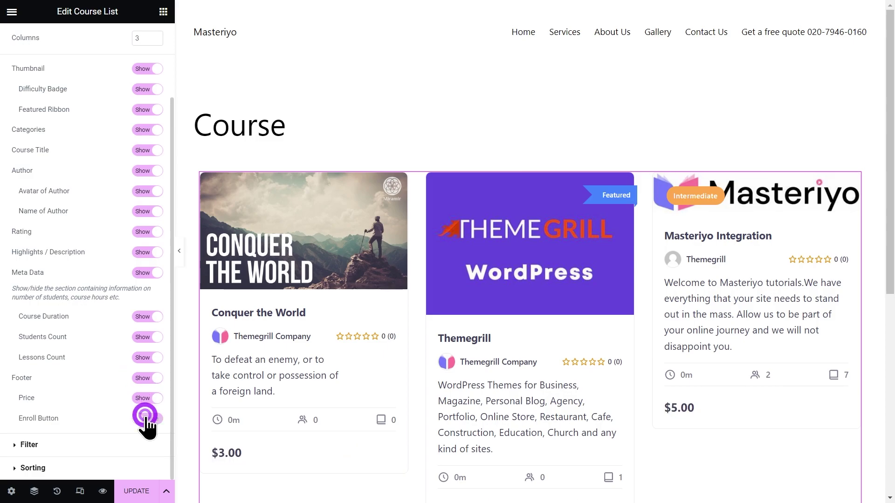
{"action": "left_click", "coordinate": [147, 420]}
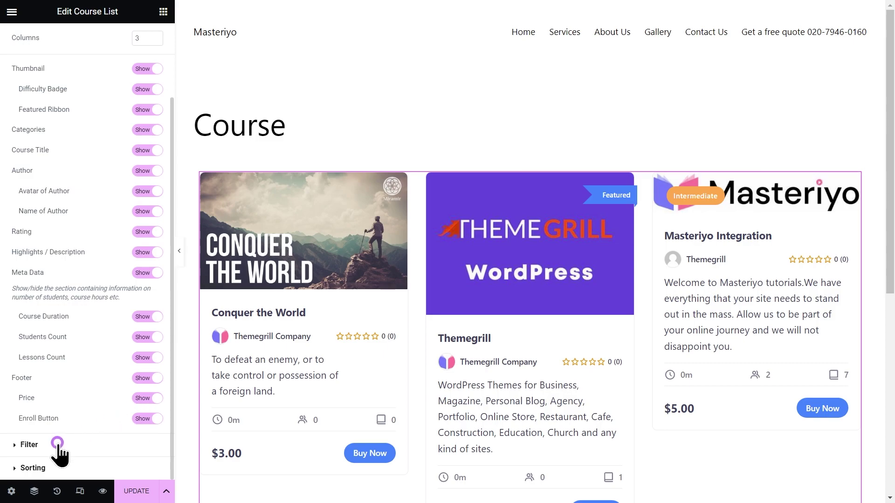
Step: Set the Course List filter to Exclude, leaving Categories and Instructors empty
{"action": "left_click", "coordinate": [57, 444]}
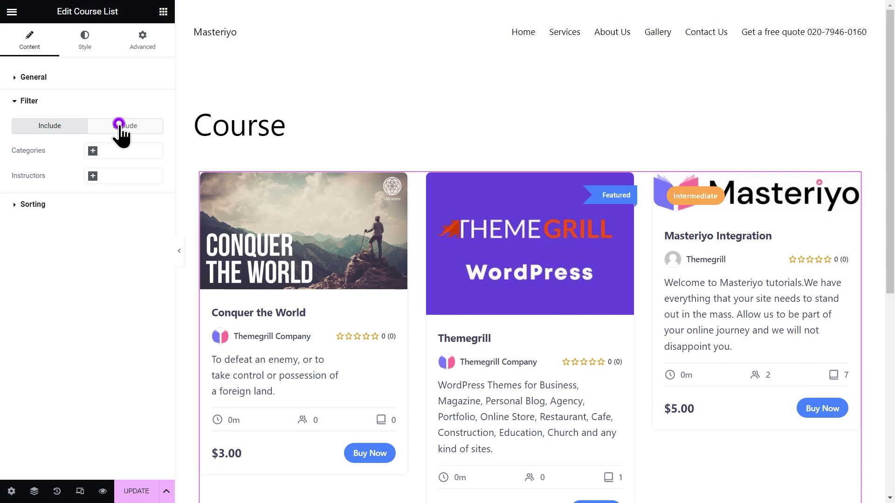
{"action": "left_click", "coordinate": [119, 124]}
{"action": "left_click", "coordinate": [62, 125]}
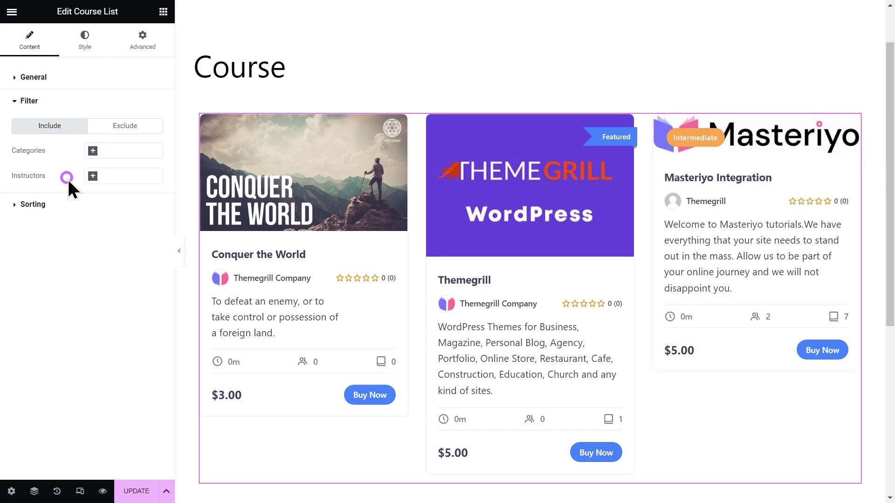
{"action": "left_click", "coordinate": [91, 152]}
{"action": "left_click", "coordinate": [69, 165]}
{"action": "left_click", "coordinate": [90, 177]}
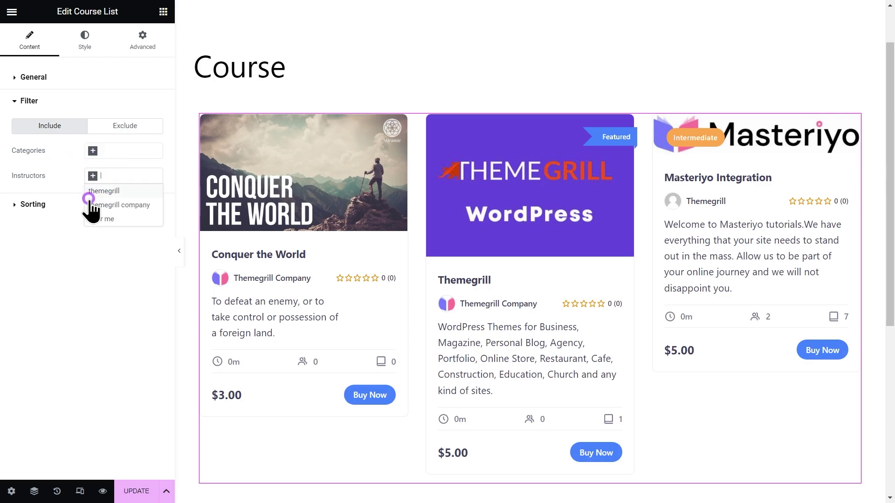
{"action": "left_click", "coordinate": [69, 173]}
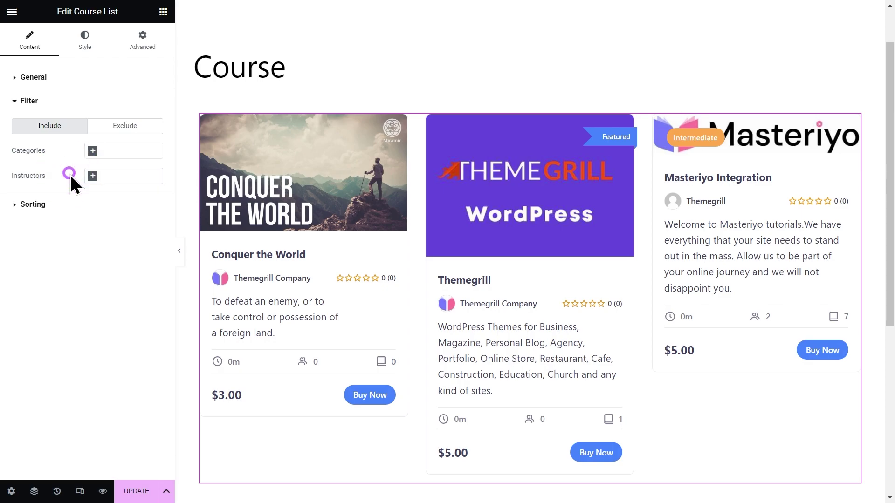
{"action": "left_click", "coordinate": [117, 127]}
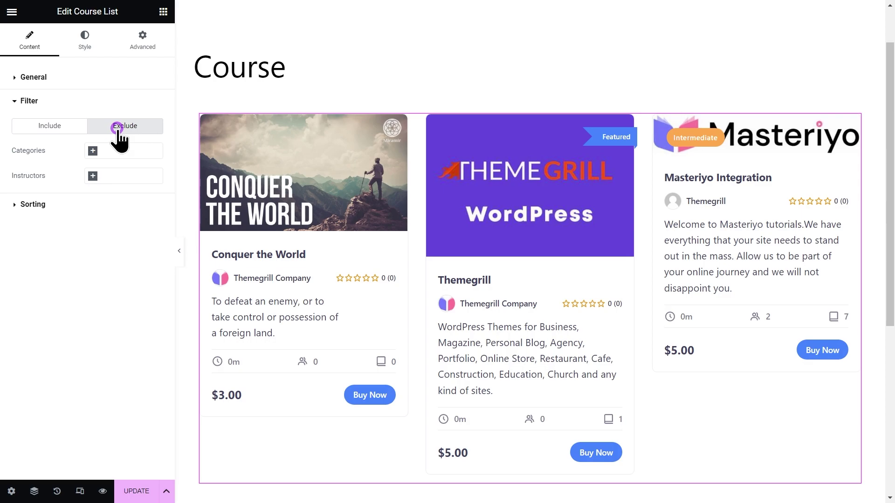
Step: Sort the Course List in Ascending order, by Title and then by Price
{"action": "left_click", "coordinate": [38, 204]}
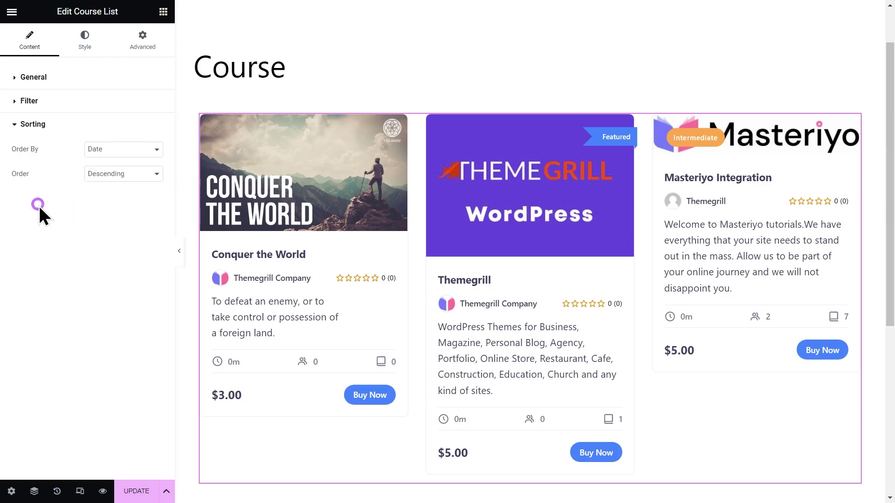
{"action": "left_click", "coordinate": [96, 173]}
{"action": "left_click", "coordinate": [96, 188]}
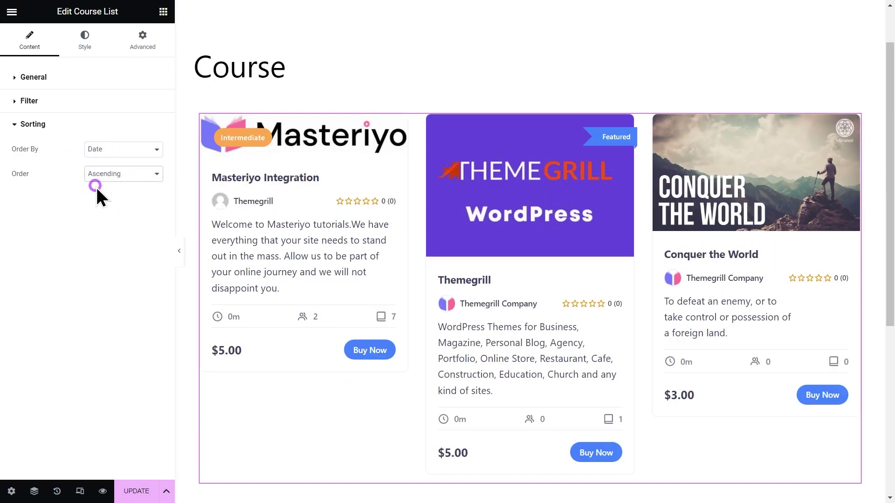
{"action": "left_click", "coordinate": [107, 153]}
{"action": "left_click", "coordinate": [98, 171]}
{"action": "left_click", "coordinate": [107, 153]}
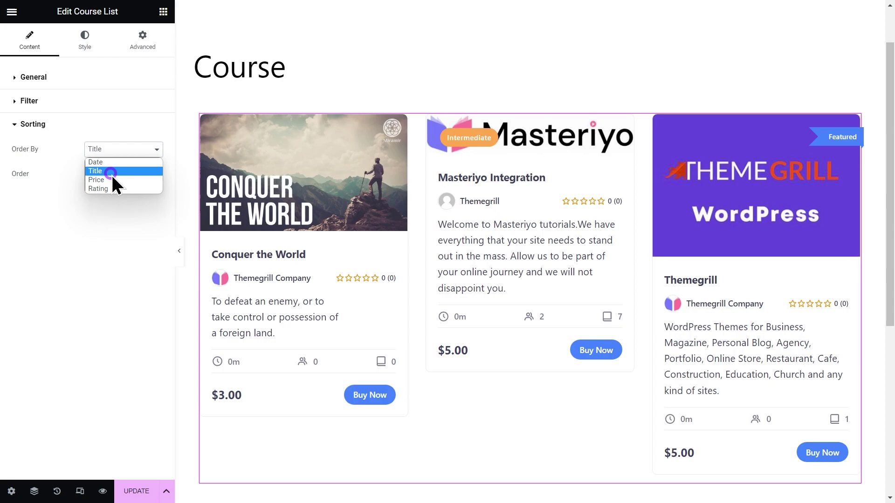
{"action": "left_click", "coordinate": [110, 182]}
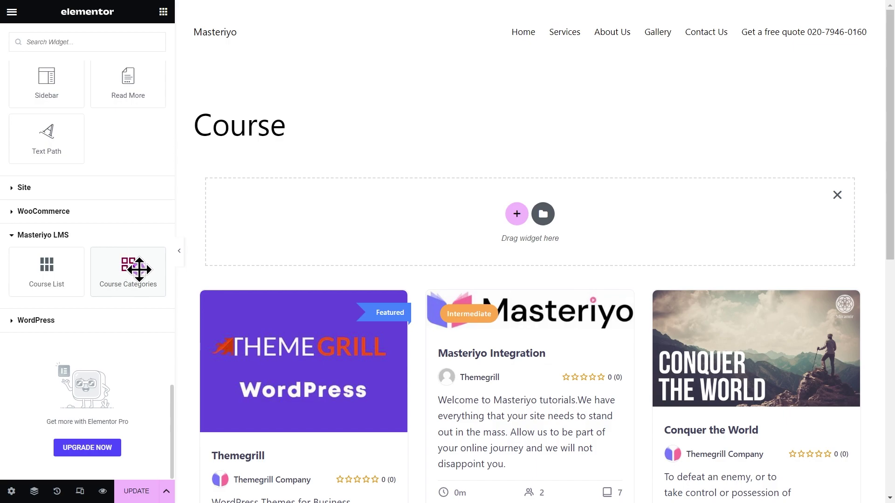
Step: Drop a Course Categories widget into the new section, keeping sub-categories and thumbnails shown
{"action": "left_click_drag", "start_coordinate": [139, 270], "coordinate": [503, 211]}
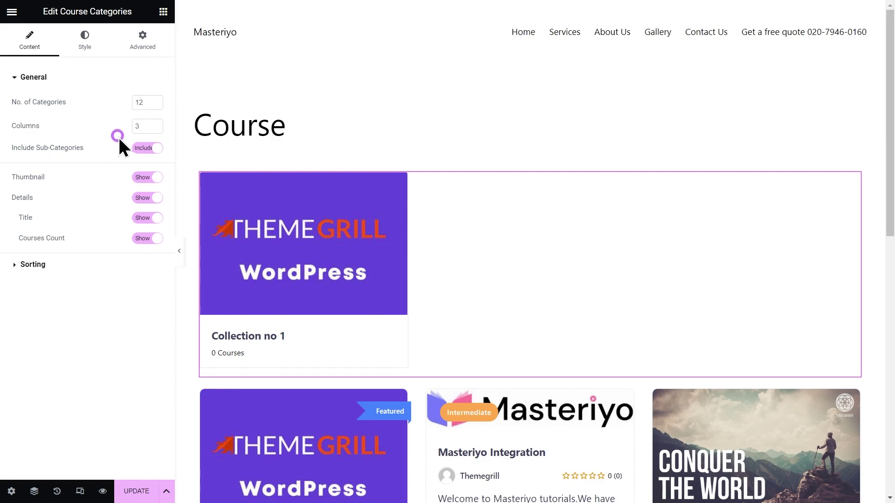
{"action": "left_click", "coordinate": [152, 148]}
{"action": "left_click", "coordinate": [153, 148]}
{"action": "left_click", "coordinate": [148, 177]}
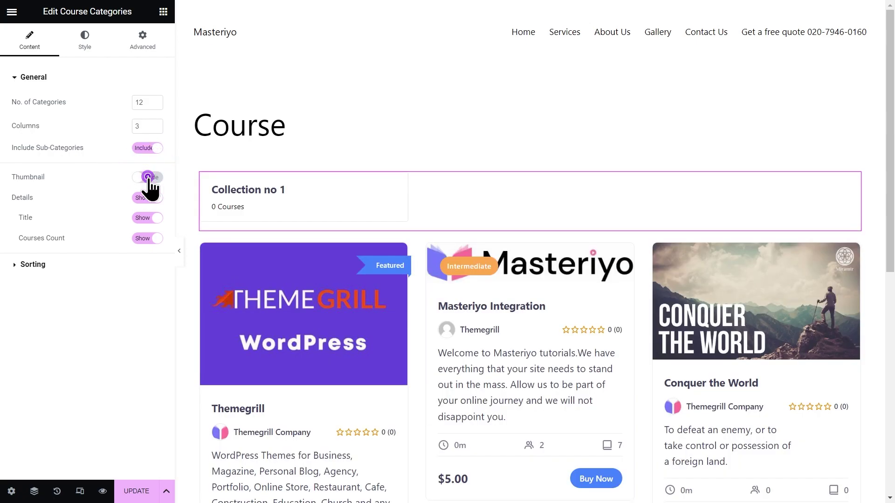
{"action": "left_click", "coordinate": [147, 177]}
{"action": "left_click", "coordinate": [137, 183]}
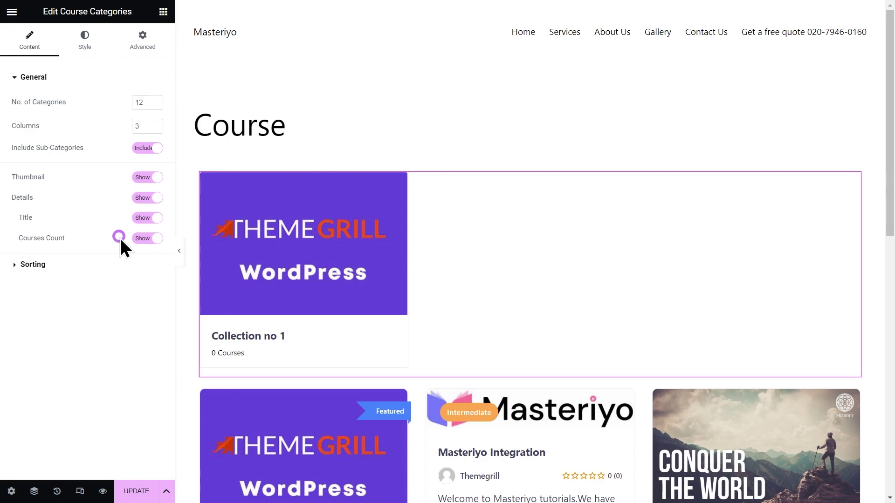
Step: Keep the category sorting at Title, Ascending, and update the page
{"action": "left_click", "coordinate": [45, 264]}
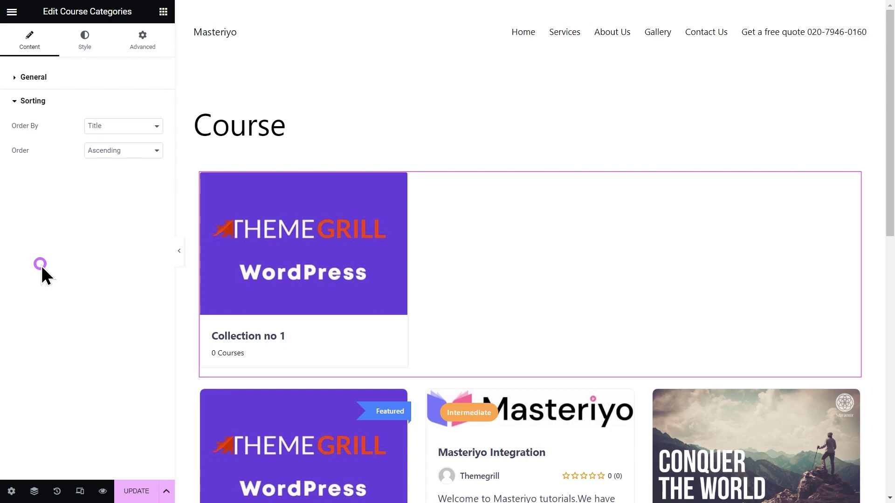
{"action": "left_click", "coordinate": [141, 127]}
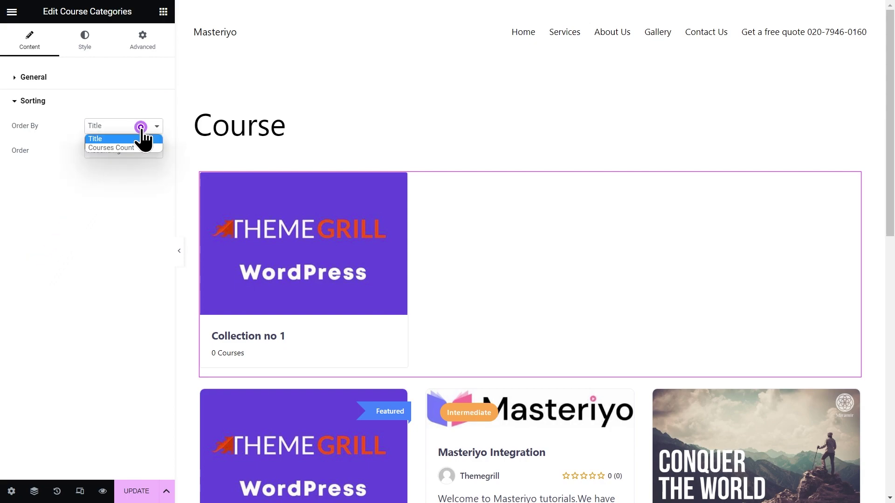
{"action": "left_click", "coordinate": [136, 148]}
{"action": "left_click", "coordinate": [141, 126]}
{"action": "left_click", "coordinate": [132, 149]}
{"action": "left_click", "coordinate": [126, 171]}
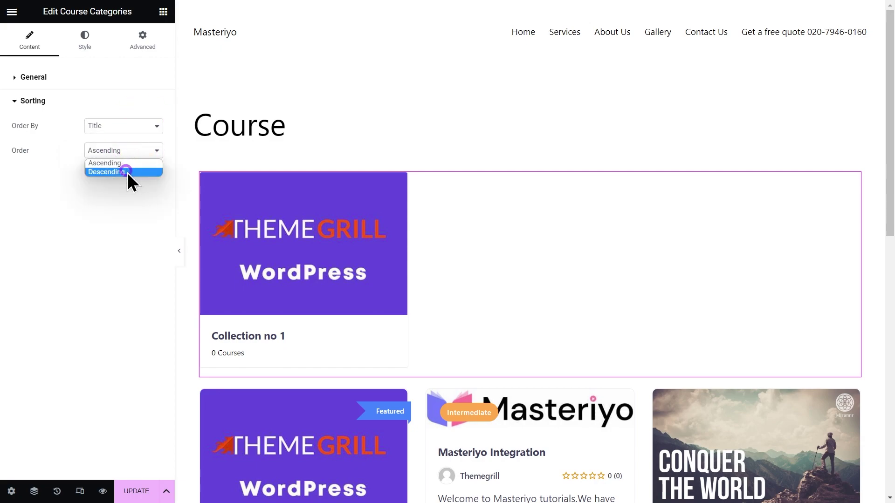
{"action": "left_click", "coordinate": [130, 152]}
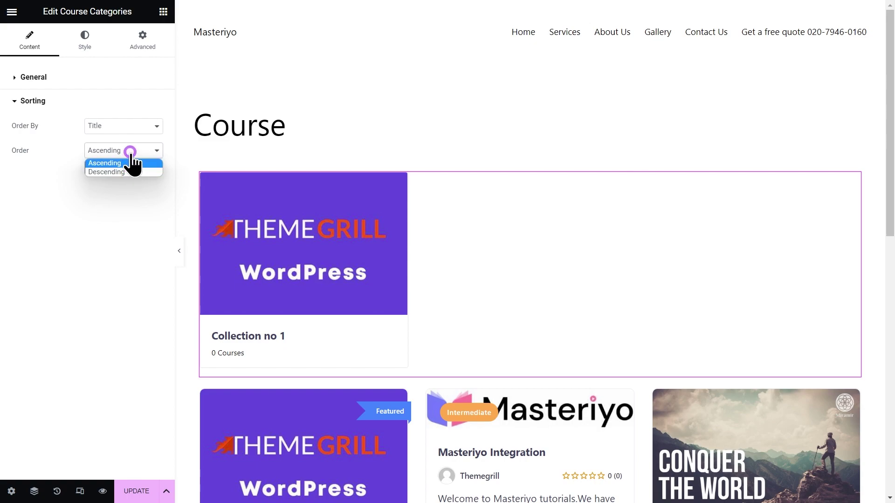
{"action": "left_click", "coordinate": [131, 154]}
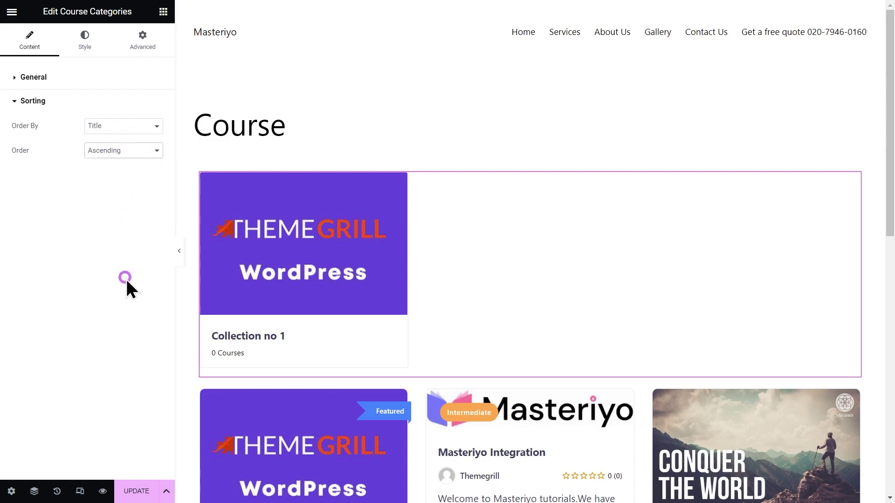
{"action": "left_click", "coordinate": [150, 486]}
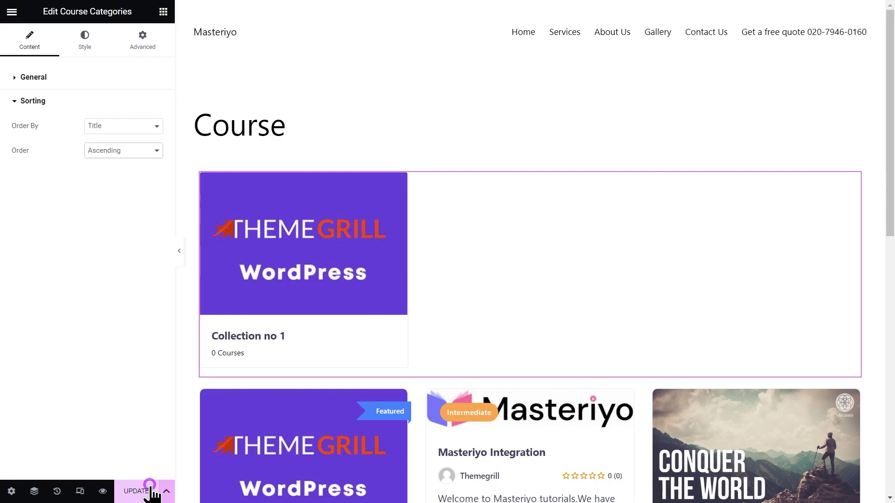